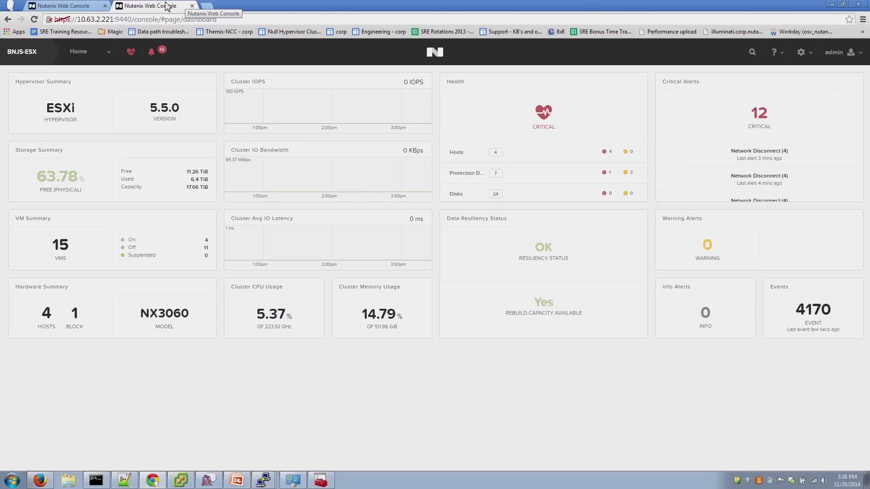
Step: Show the container table in the BNJS-ESX cluster's Storage section
click(66, 6)
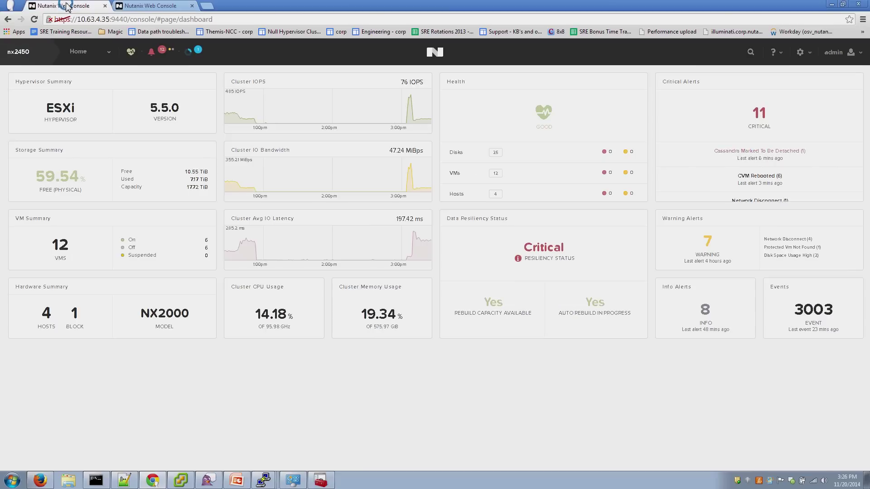
click(141, 6)
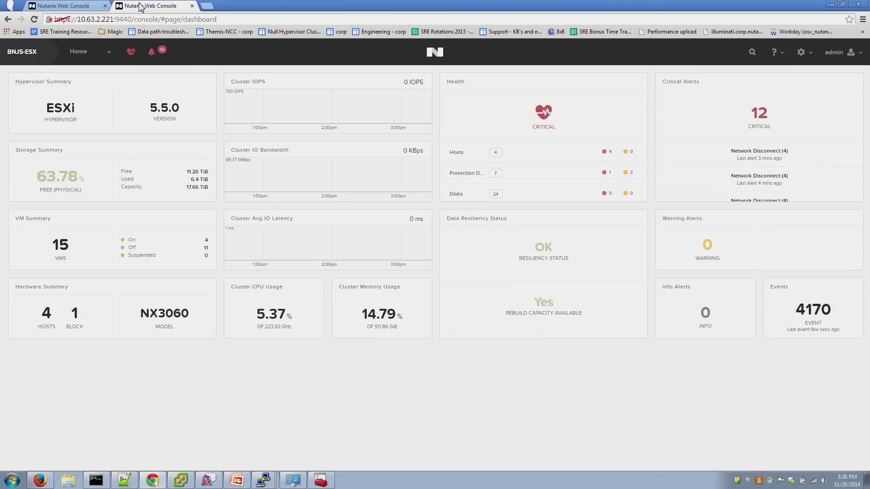
click(89, 51)
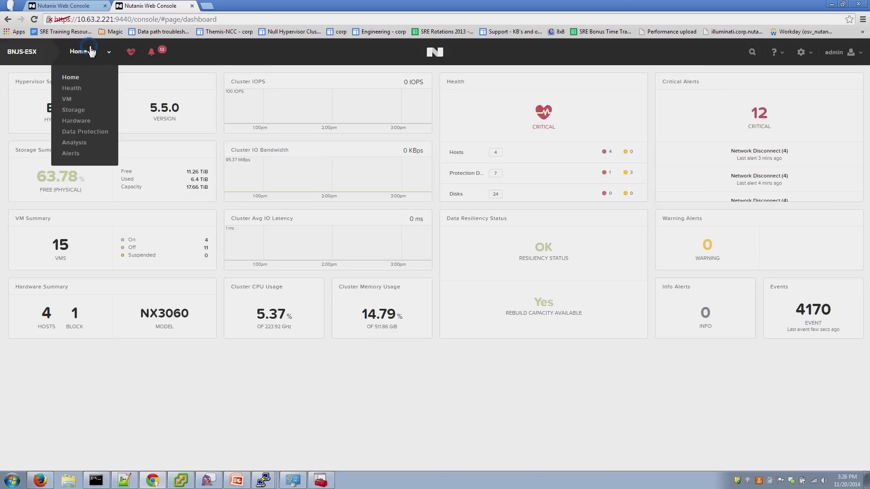
click(75, 110)
click(94, 77)
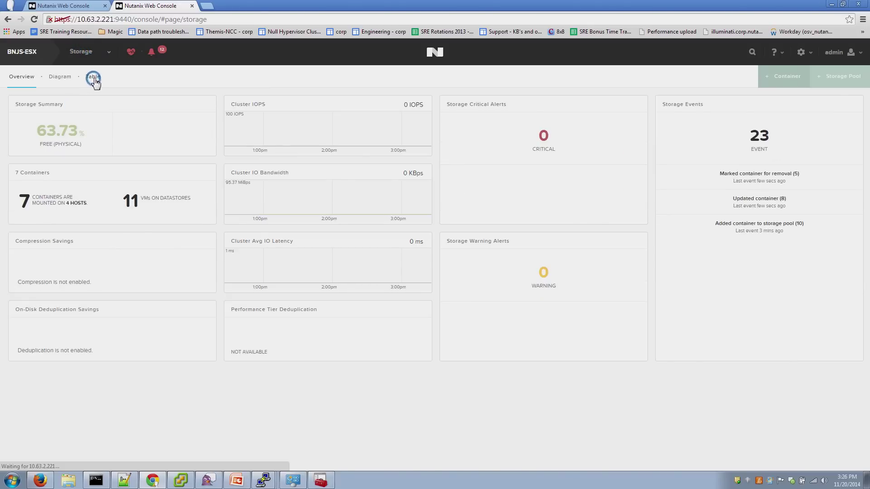
Step: Create container test_metro_1 in storage pool sp1 and save it
click(783, 76)
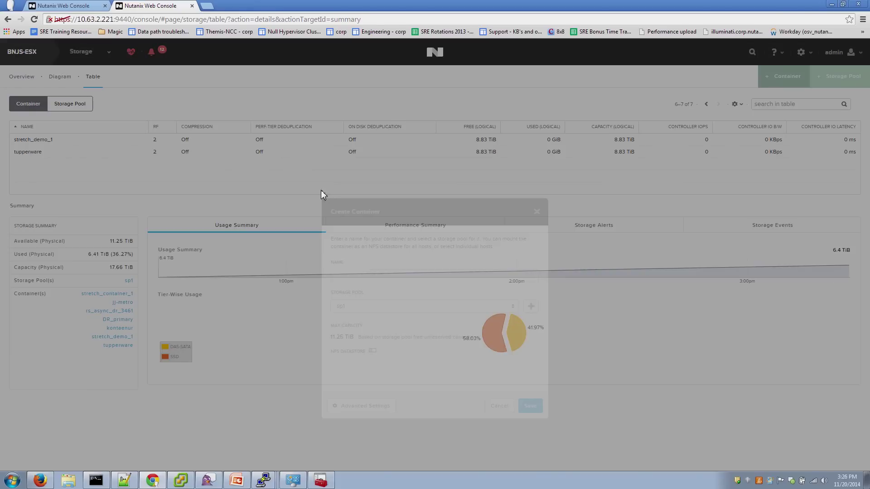
click(355, 223)
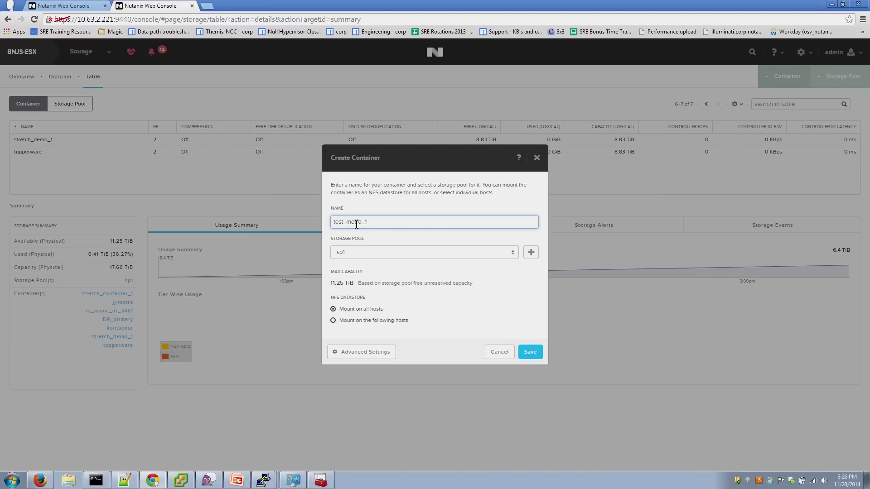
click(530, 352)
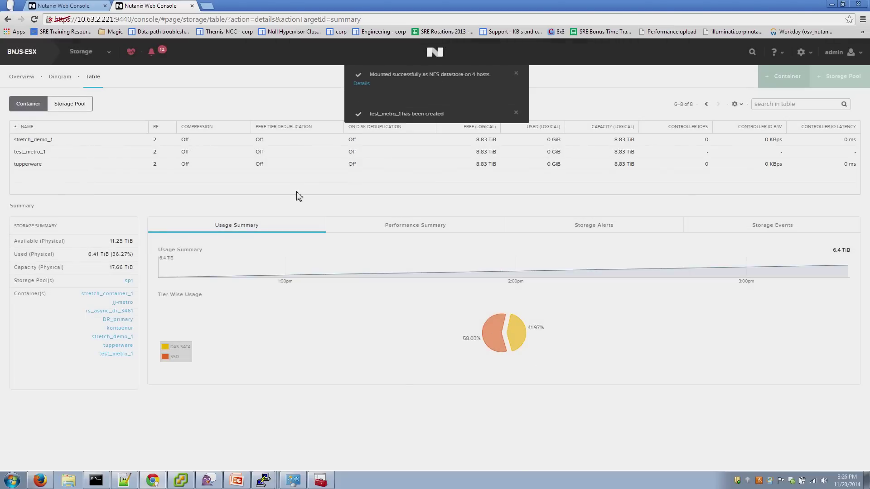
click(62, 163)
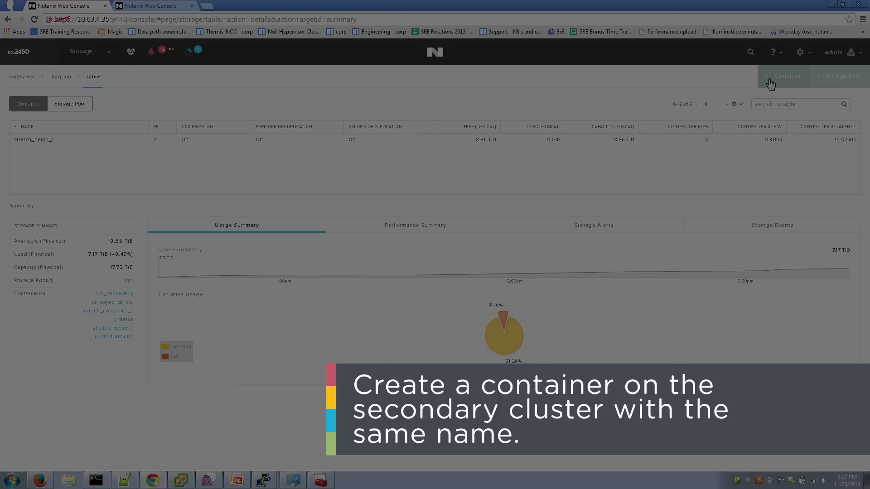
Step: Create and save a container named test_metro_1 on the nx2450 cluster
click(779, 76)
text(test_metro_1)
click(530, 352)
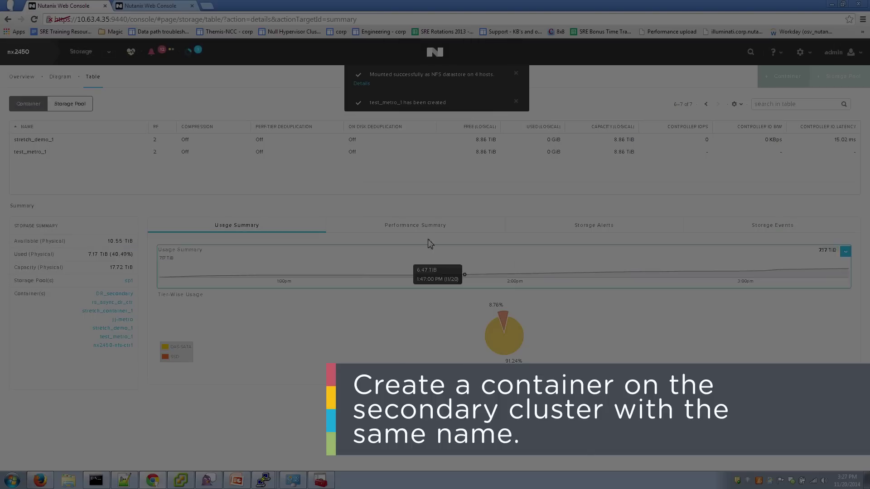
Step: Switch back to the BNJS-ESX cluster's console and its section list
click(154, 6)
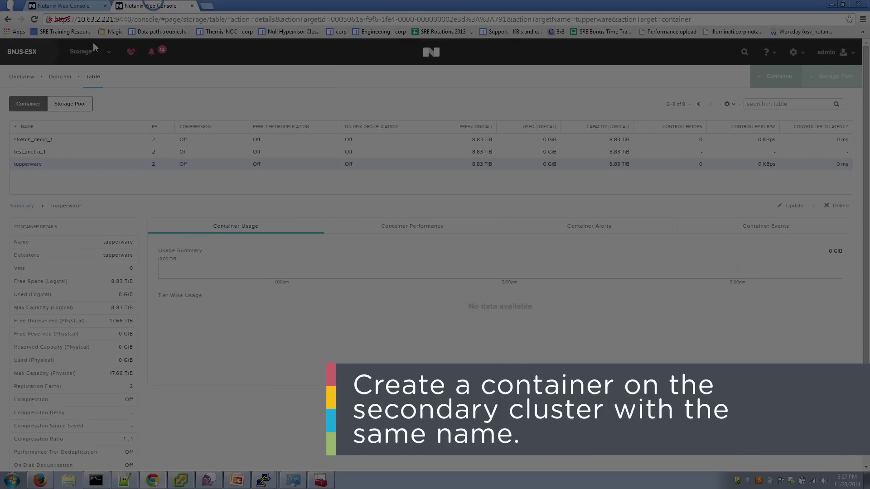
click(90, 52)
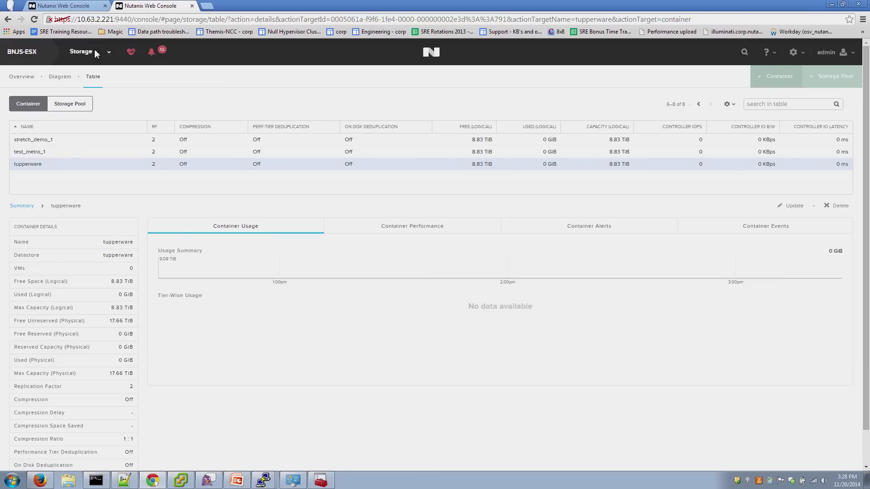
click(95, 53)
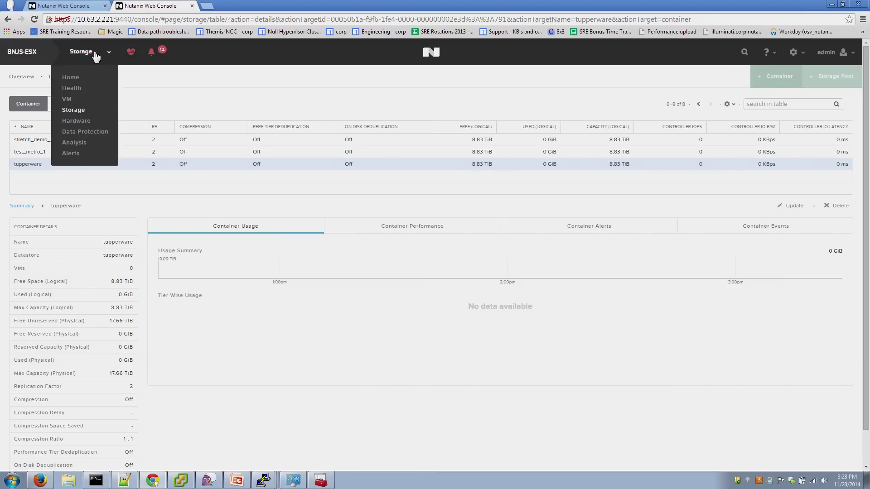
Step: Open BNJS-ESX's Data Protection table, then review the remote sites configured on nx2450
click(80, 132)
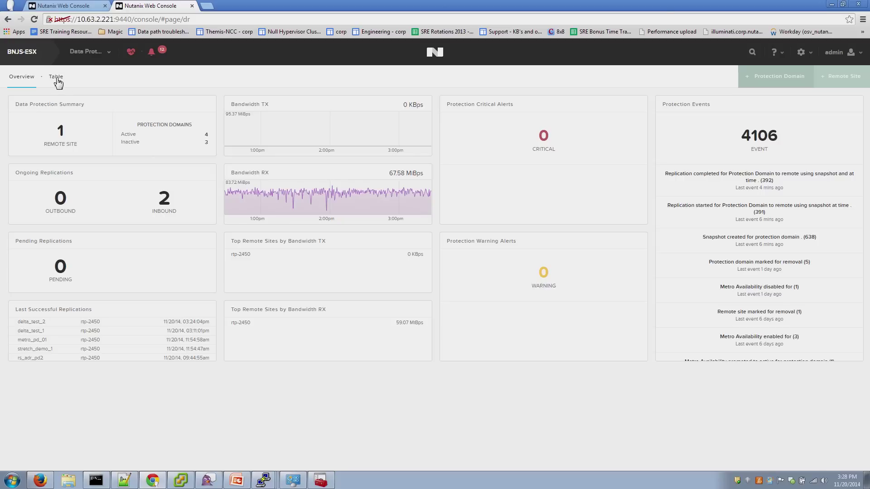
click(57, 78)
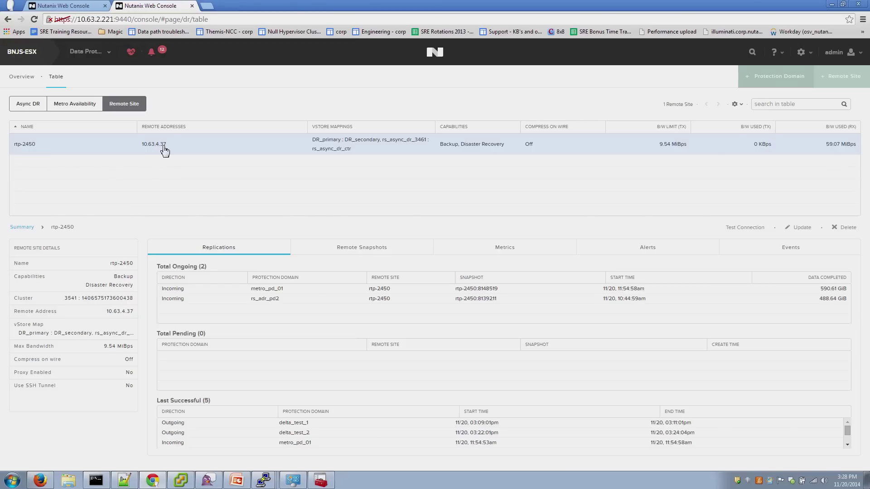
click(71, 6)
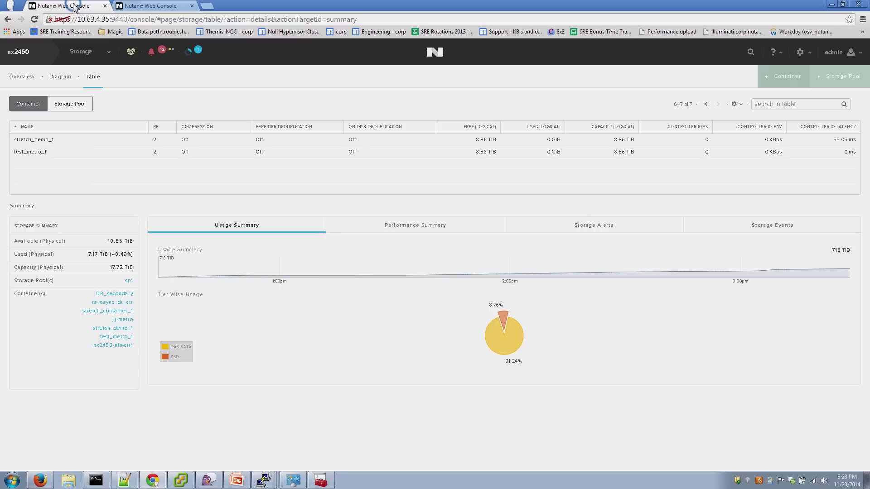
click(80, 51)
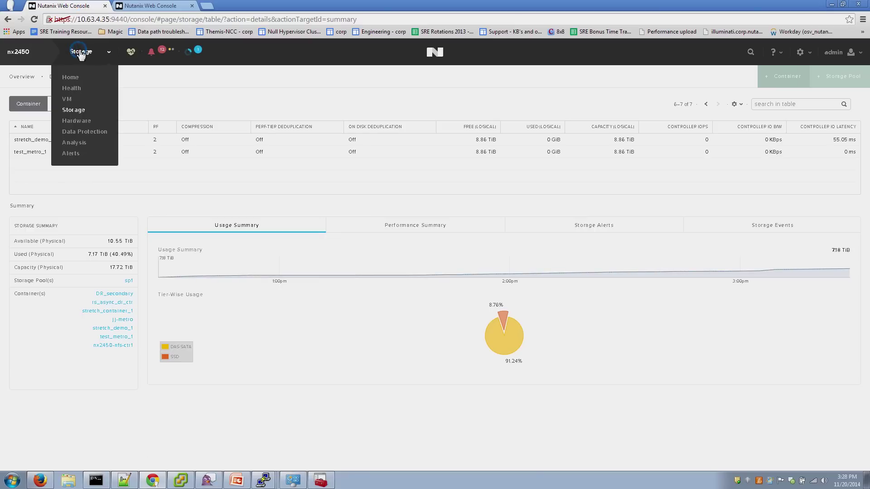
click(80, 132)
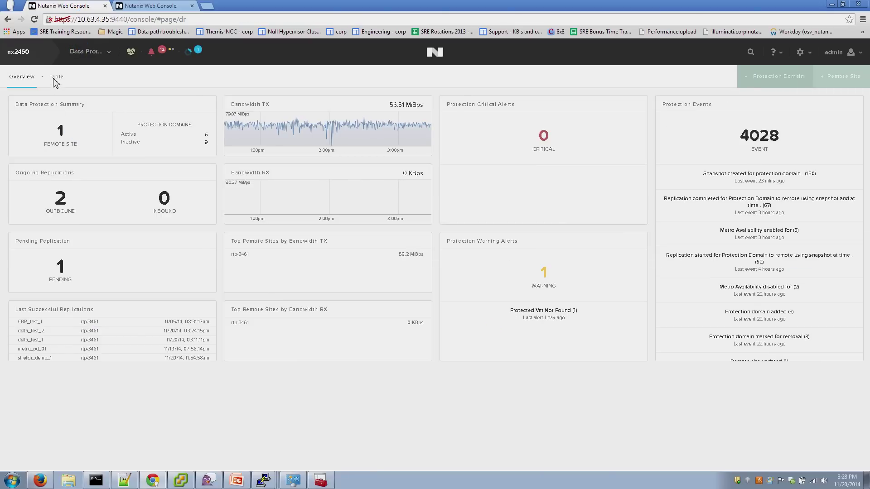
click(57, 77)
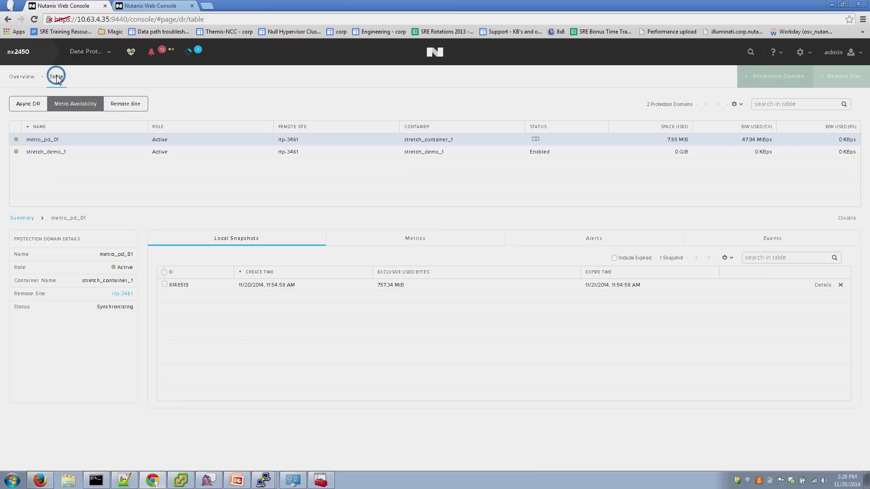
click(121, 108)
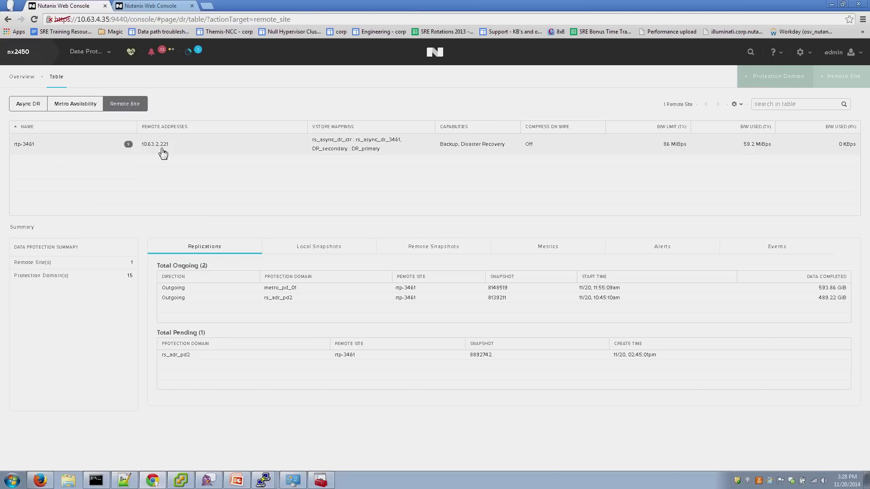
Step: List BNJS-ESX's Metro Availability protection domains
click(155, 5)
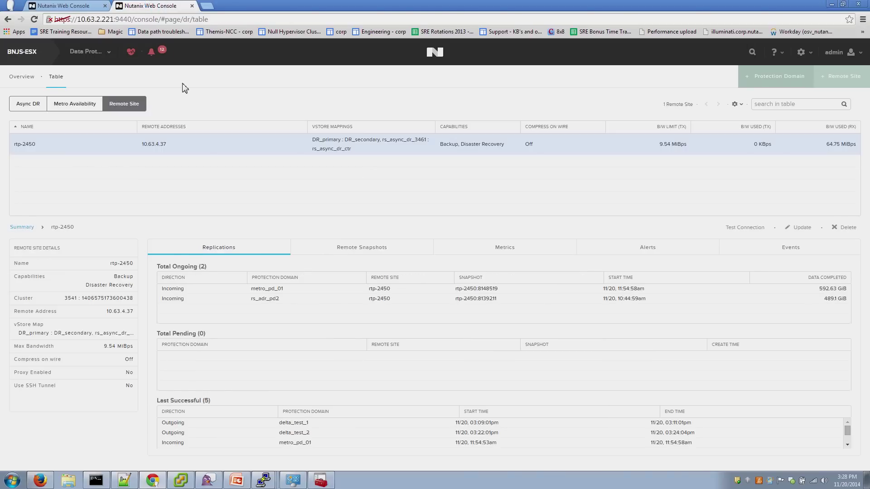
click(90, 105)
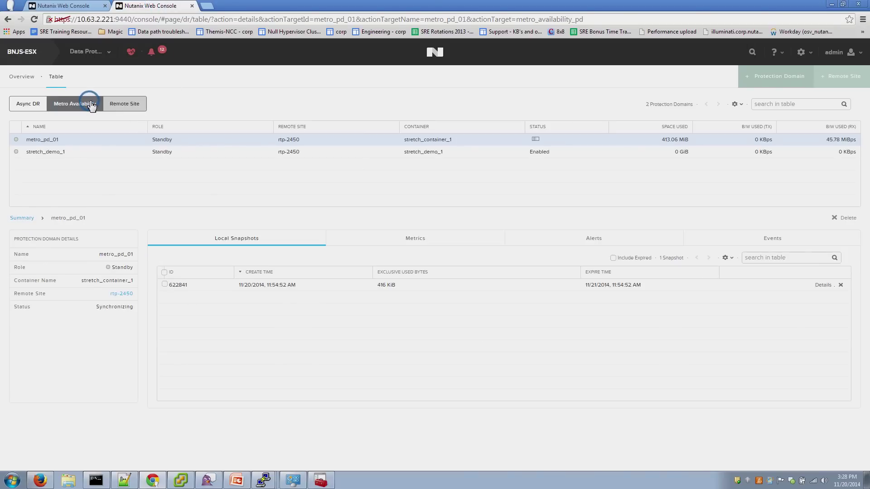
click(760, 82)
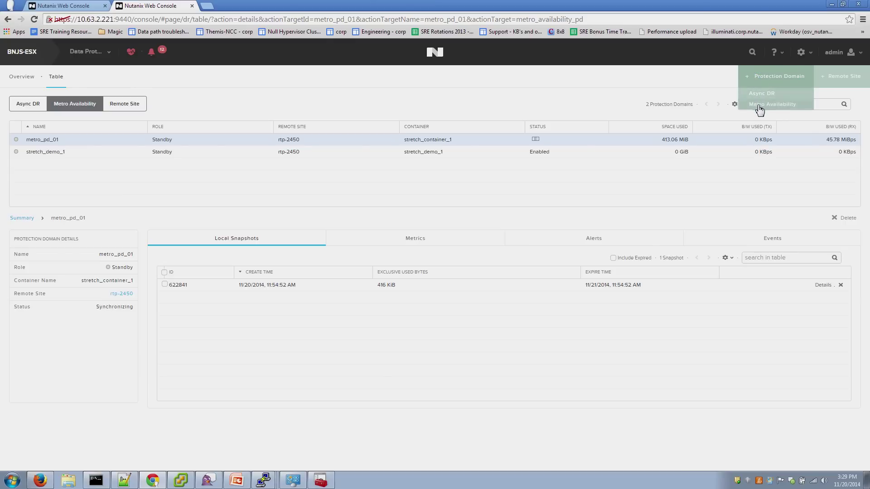
Step: Name the Metro Availability protection domain test_metro_availability_1 with origin container test_metro_1
click(759, 108)
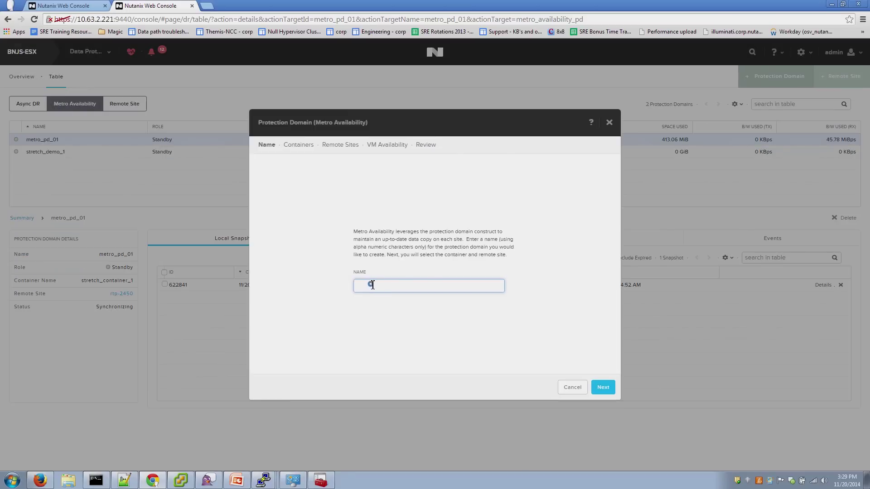
click(372, 285)
text(test_metro_availability_1)
click(603, 388)
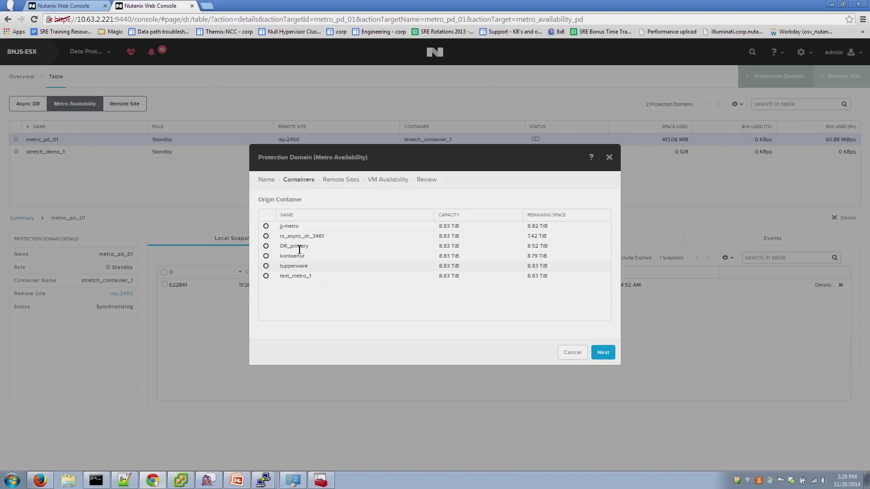
click(266, 276)
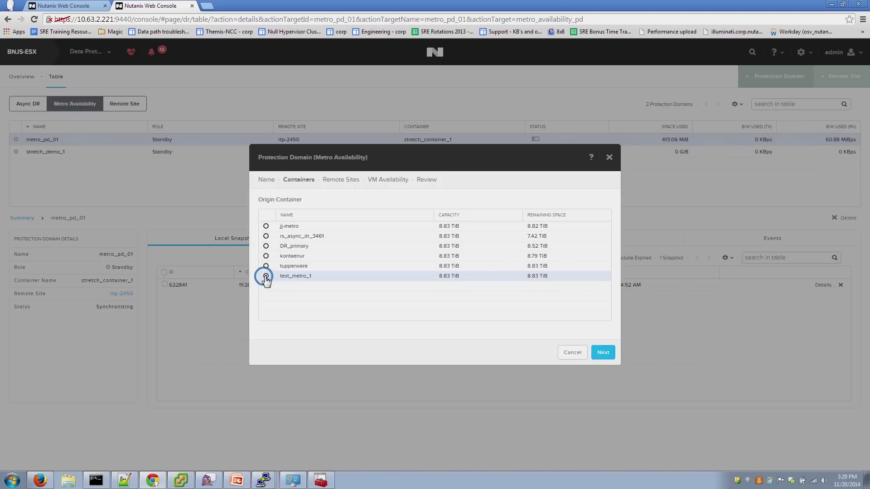
click(600, 352)
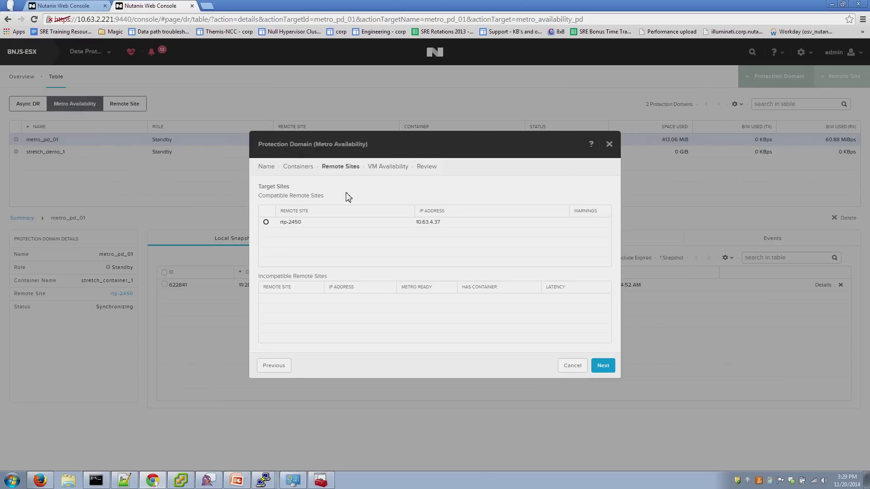
Step: Select rtp-2450 from the Compatible Remote Sites as the replication target
click(265, 222)
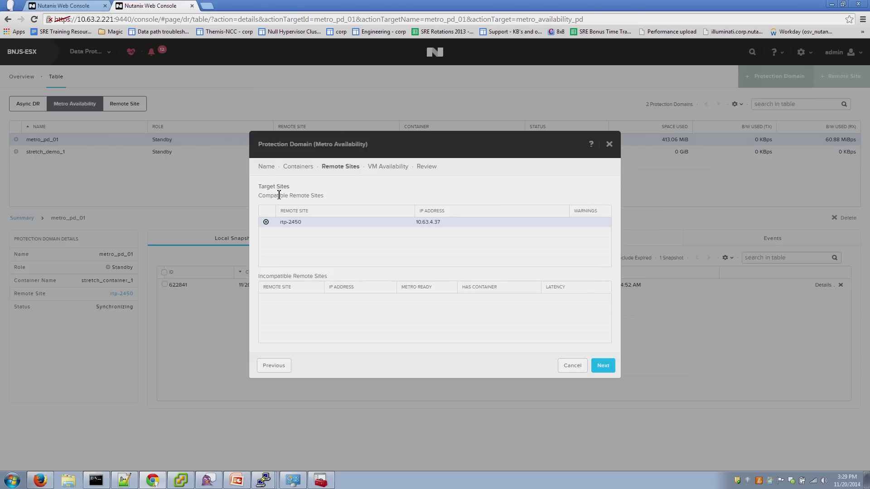
drag(277, 196, 310, 196)
drag(284, 276, 326, 279)
click(327, 279)
click(608, 367)
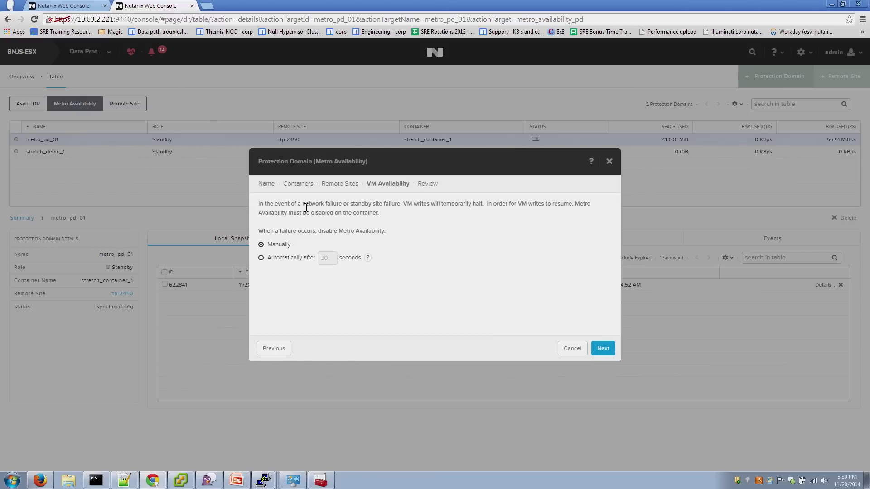
Step: Review the VM Availability explanation of behaviour on failure
drag(306, 208, 308, 214)
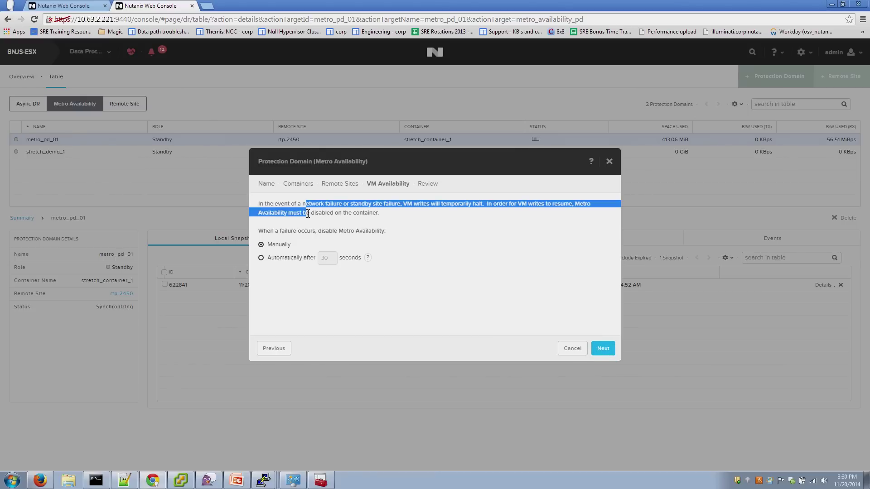
click(308, 214)
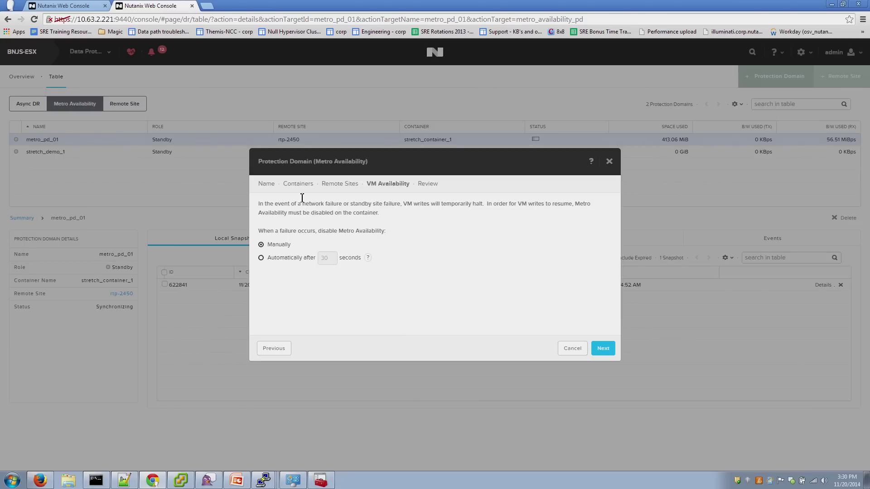
drag(308, 213, 303, 201)
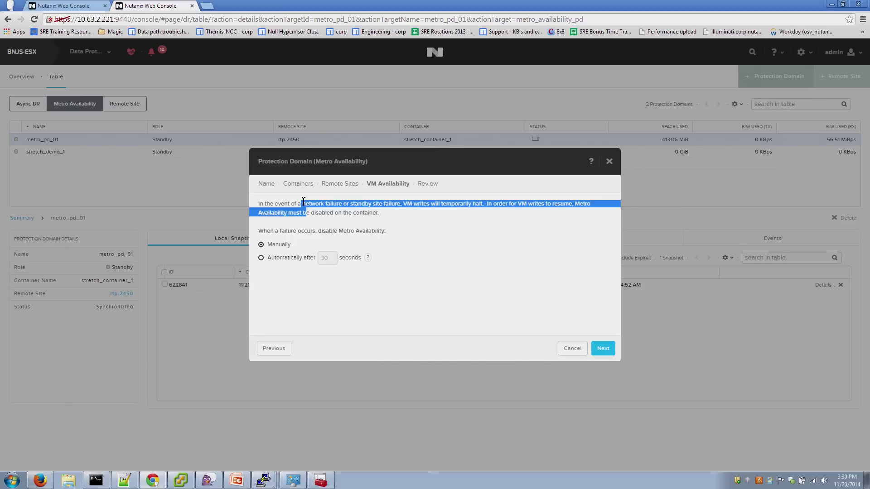
click(303, 201)
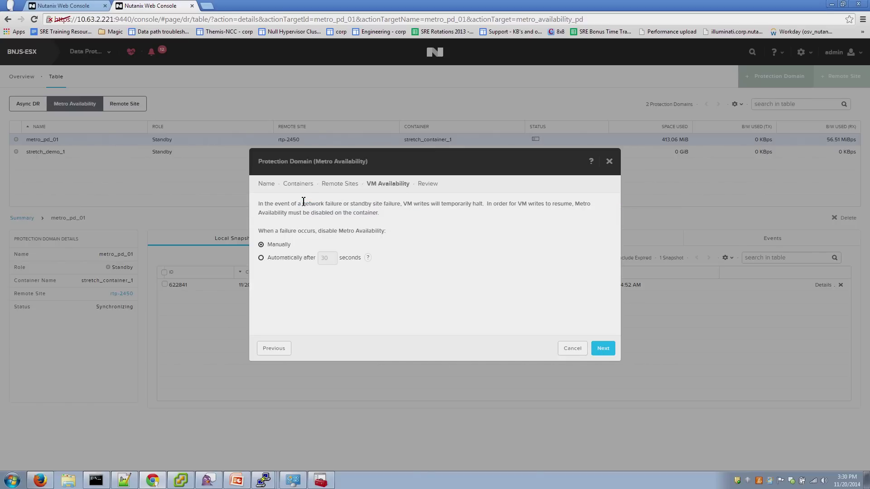
drag(303, 201, 318, 236)
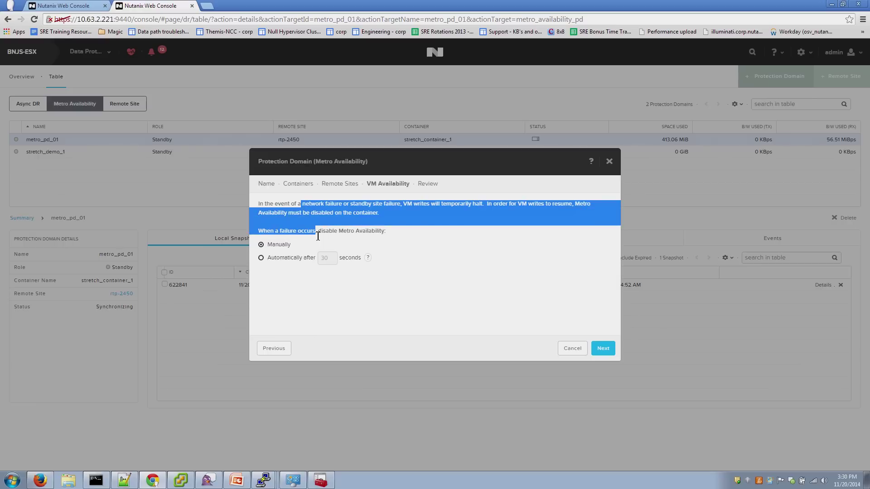
click(318, 236)
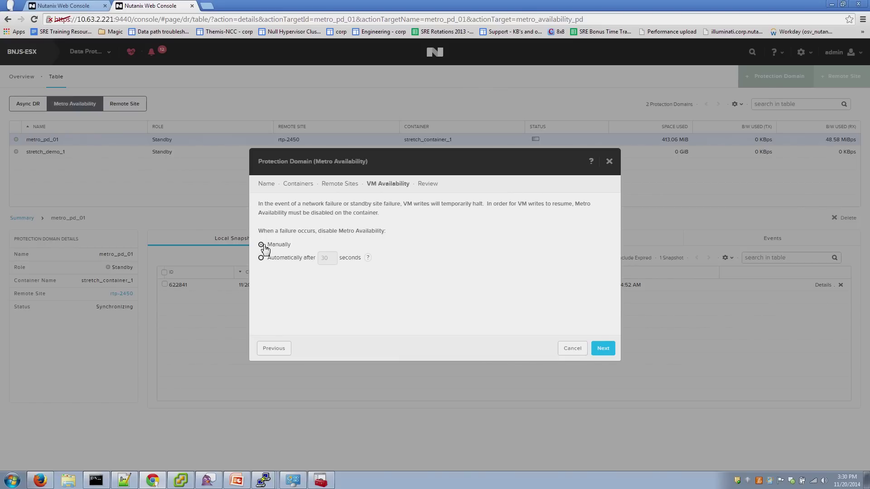
Step: Set Metro Availability to disable automatically after 10 seconds instead of 30
click(262, 258)
double_click(327, 257)
text(10)
click(603, 349)
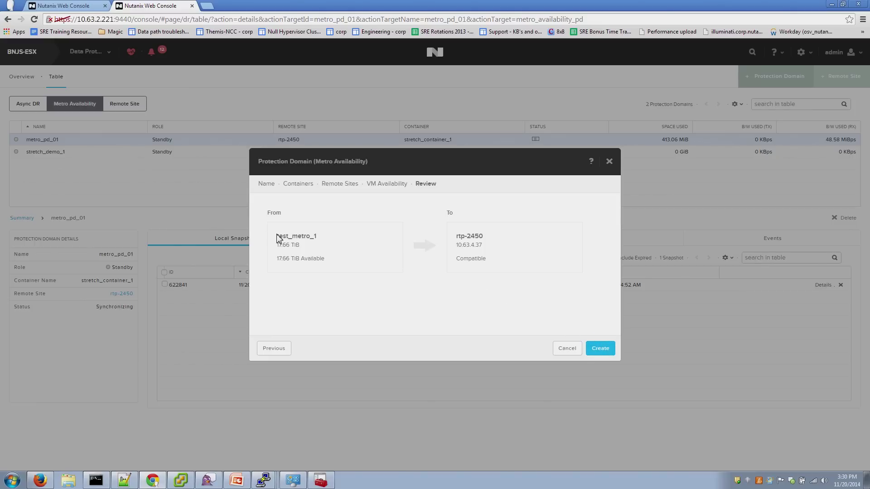
Step: Verify the review summary of test_metro_1 replicating to rtp-2450 and create the protection domain
drag(278, 237, 320, 237)
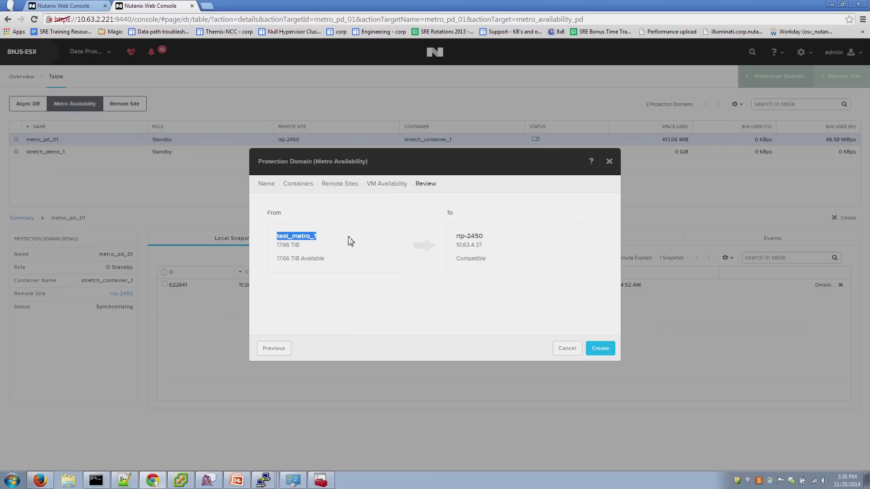
click(473, 245)
drag(474, 244, 458, 245)
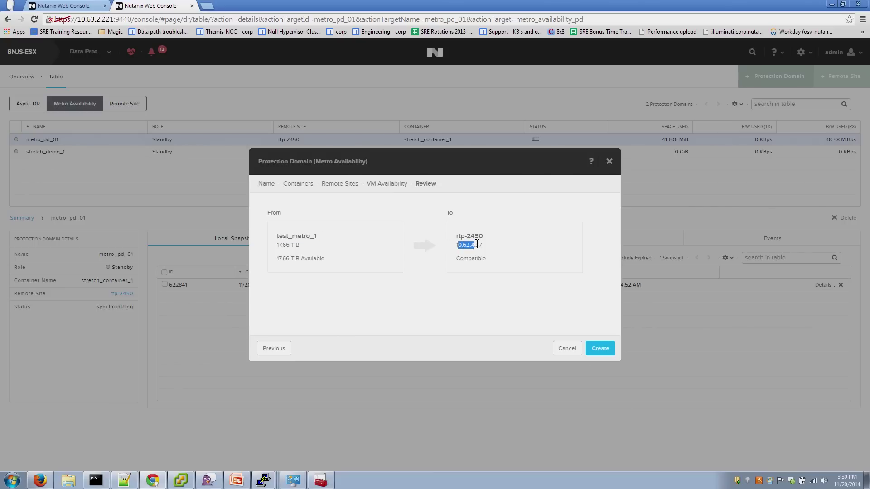
click(600, 349)
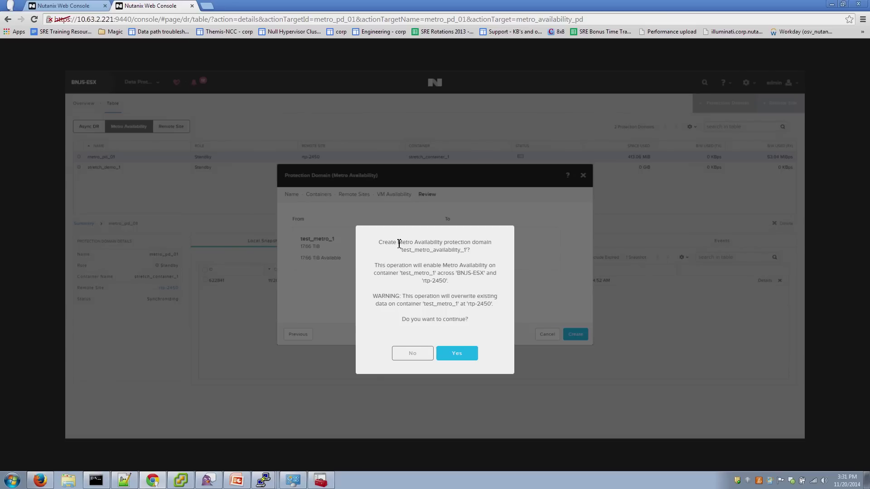
Step: Accept the overwrite warning and confirm creating test_metro_availability_1
drag(399, 246, 437, 295)
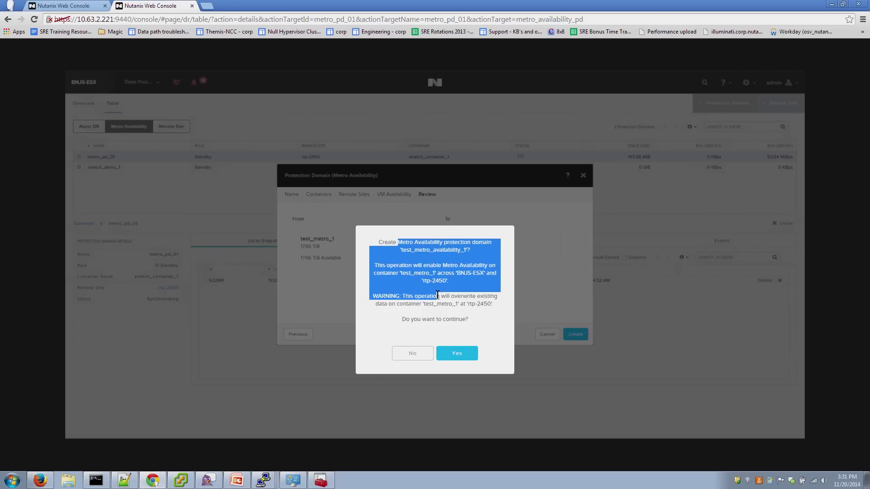
click(437, 296)
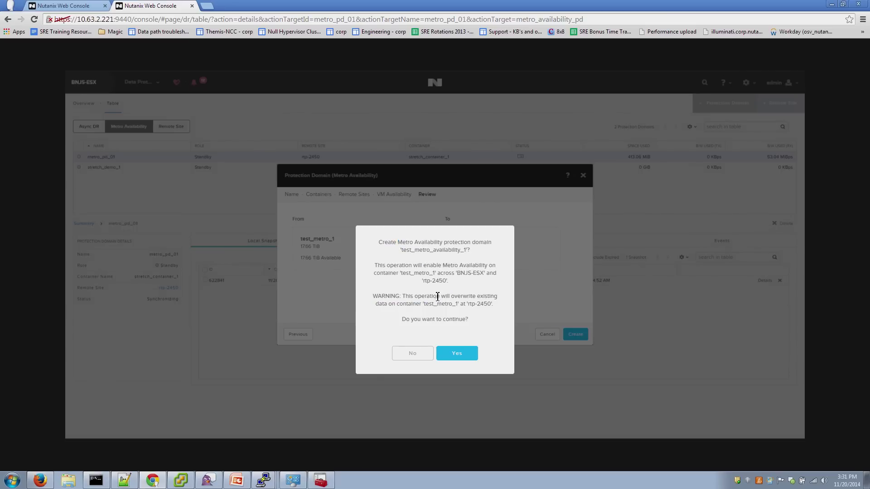
click(458, 355)
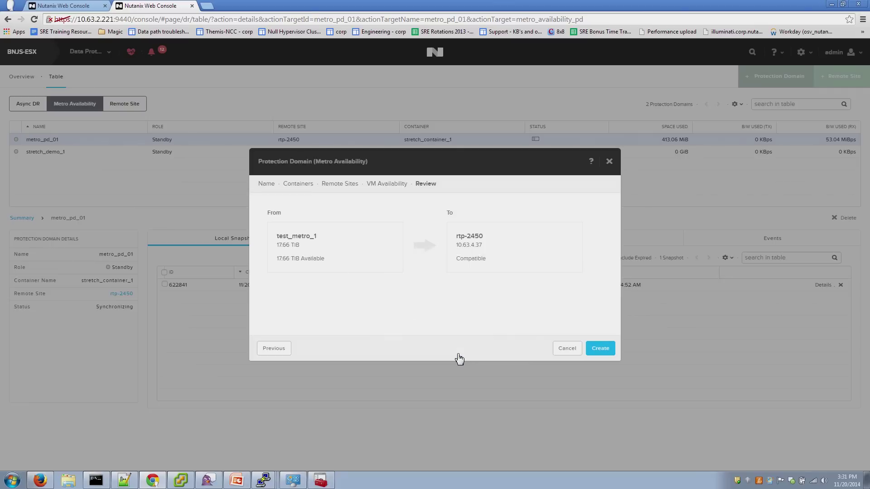